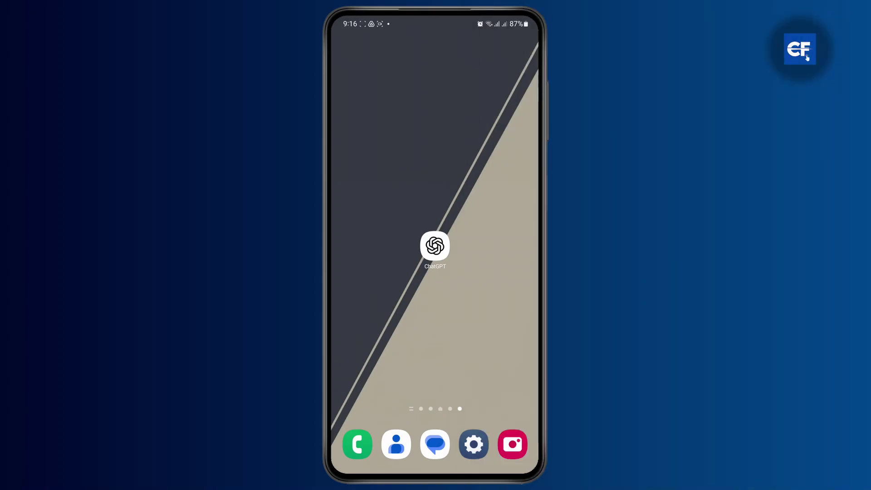
Launch ChatGPT, then open Settings and view Connections before returning to the main list
click(436, 246)
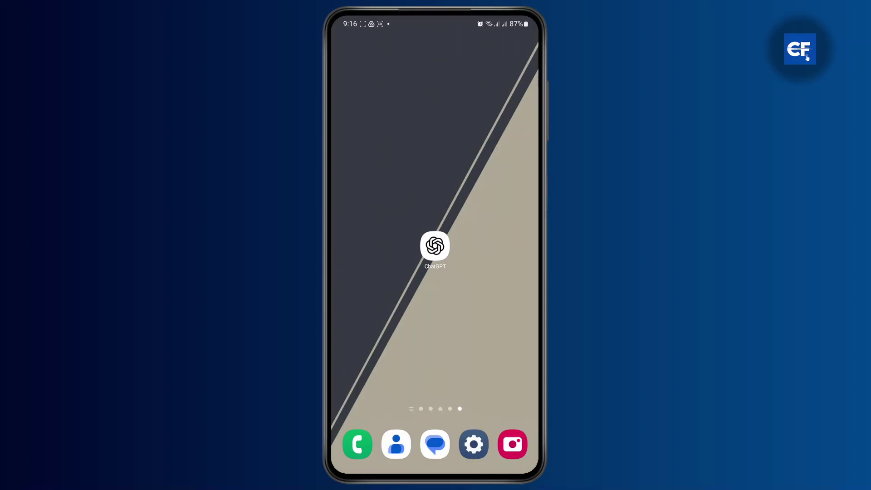
click(474, 445)
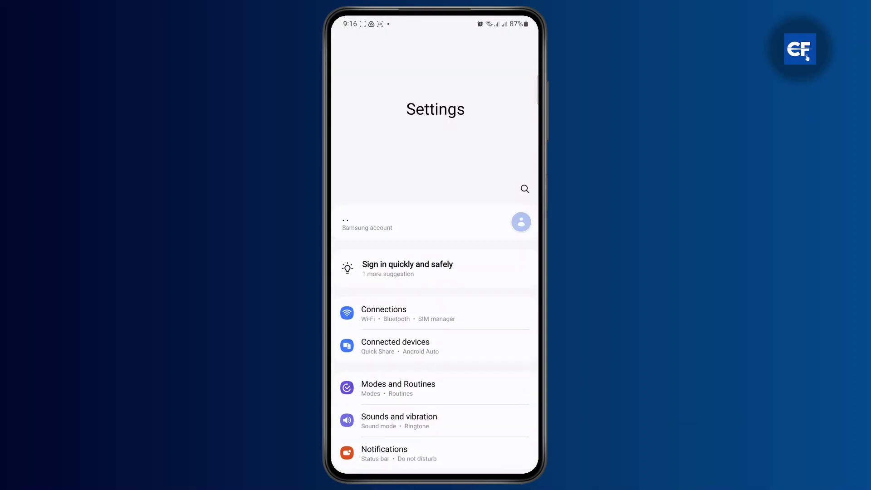
click(435, 313)
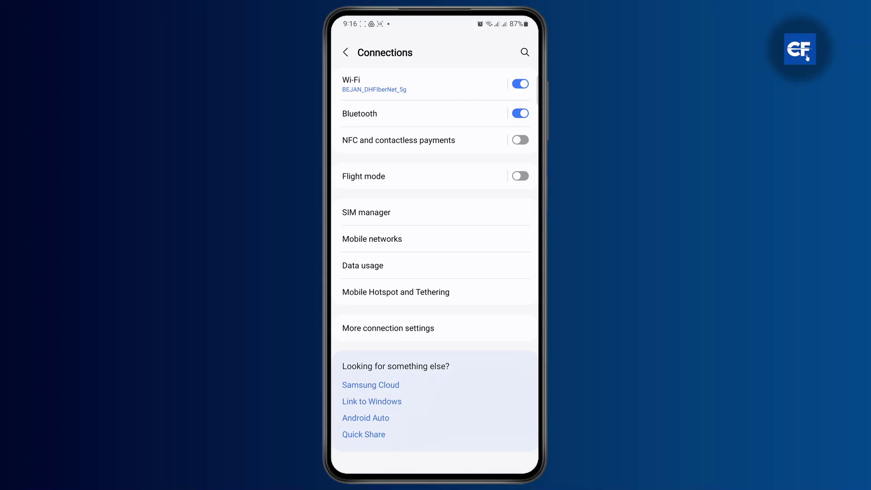
click(347, 52)
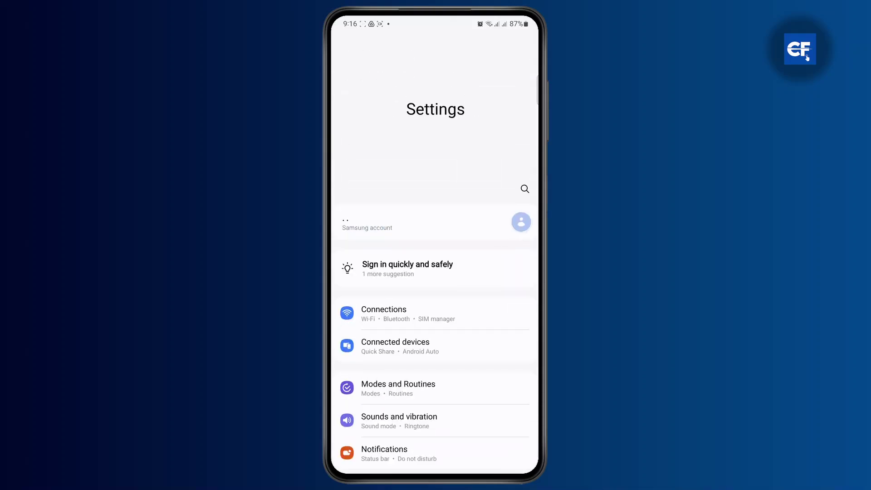
scroll(436, 307, down, 5)
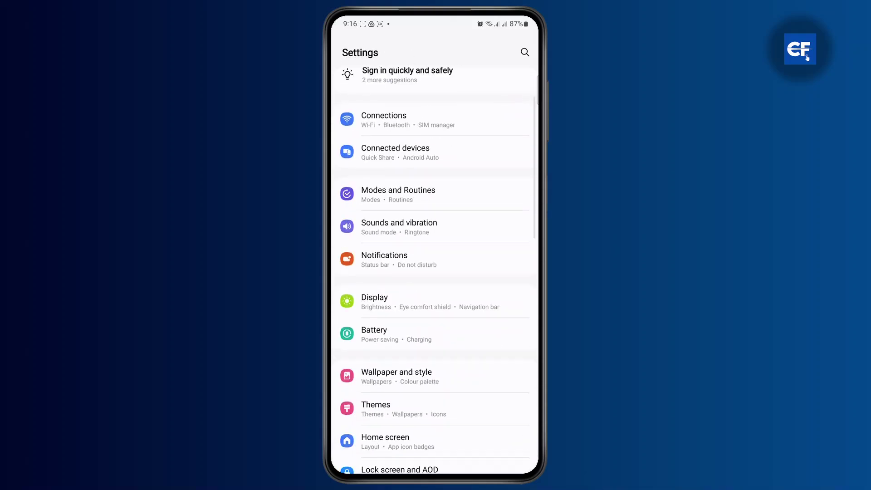
scroll(435, 307, up, 2)
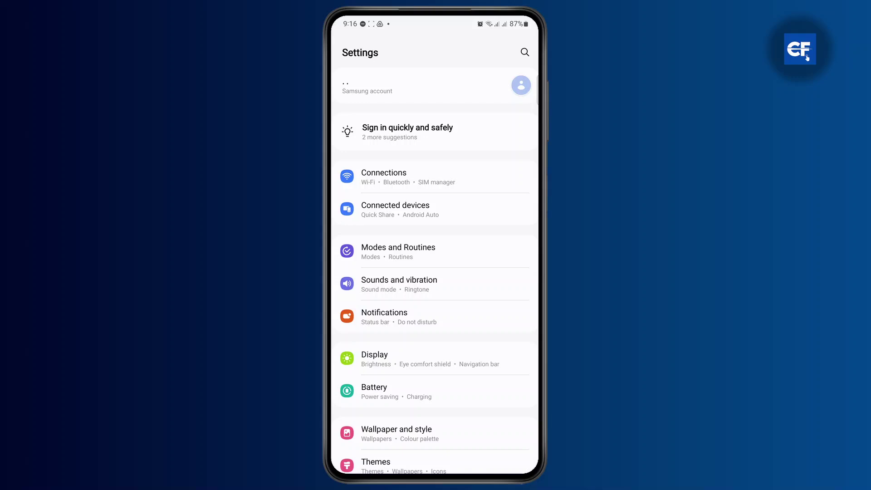
scroll(436, 306, down, 8)
scroll(436, 307, down, 5)
scroll(436, 307, down, 3)
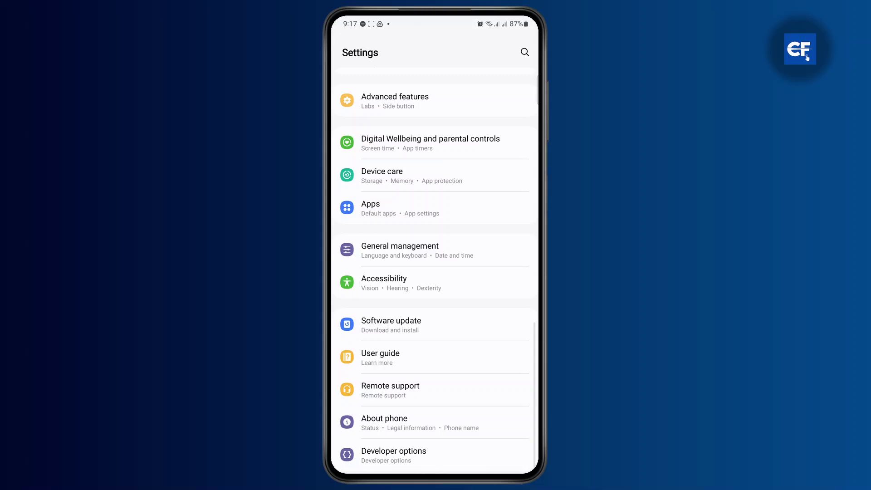
Search the Apps list for 'cha' and open ChatGPT's App info page
click(436, 206)
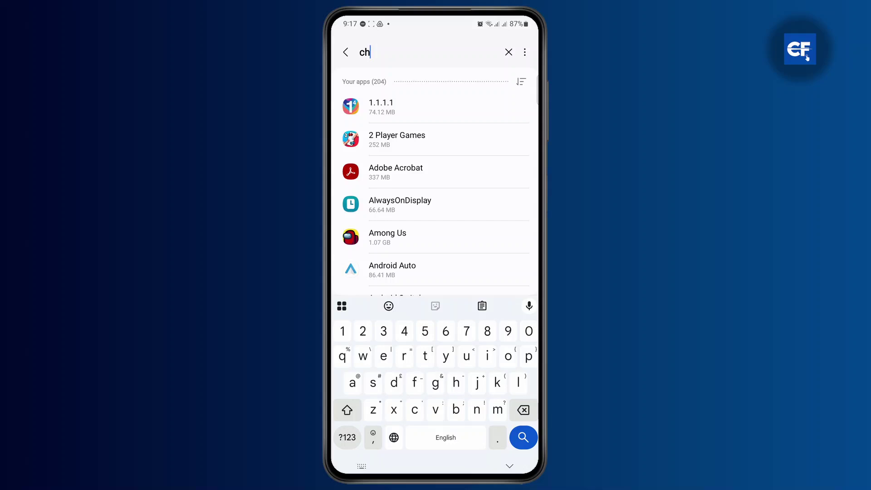
click(436, 107)
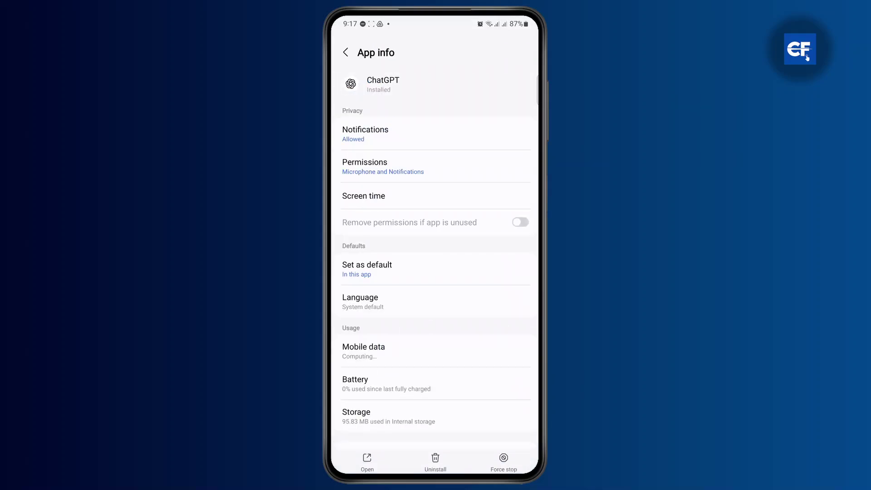
Clear ChatGPT's cache to 0 B, briefly launch the app, and return to App info
click(436, 416)
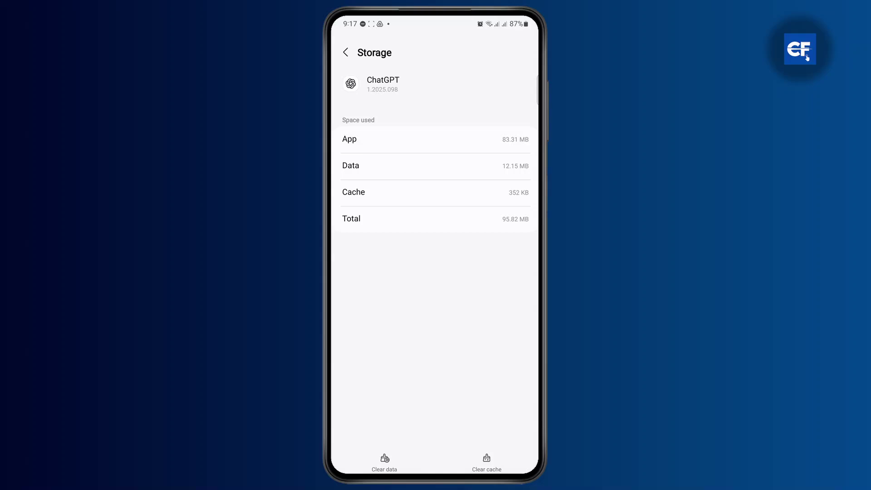
click(486, 463)
key(Home)
click(434, 246)
key(Escape)
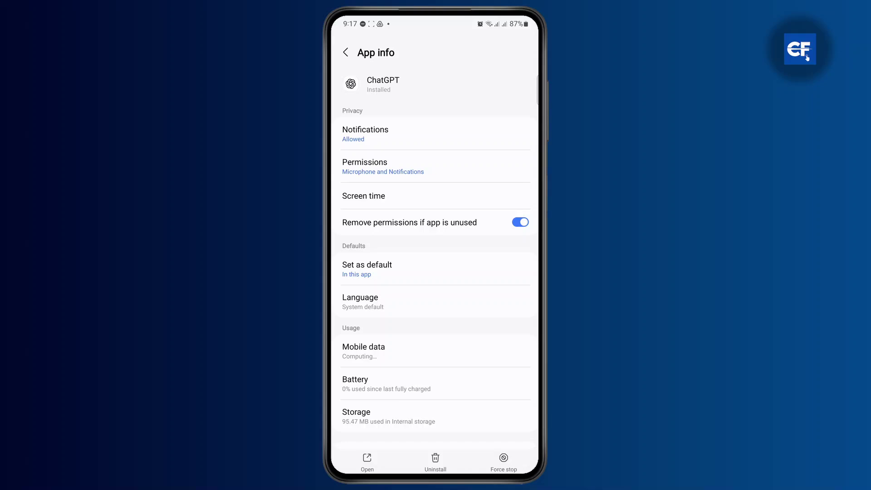
Review ChatGPT's permissions, with Microphone and Notifications allowed, and return to the apps list
click(435, 167)
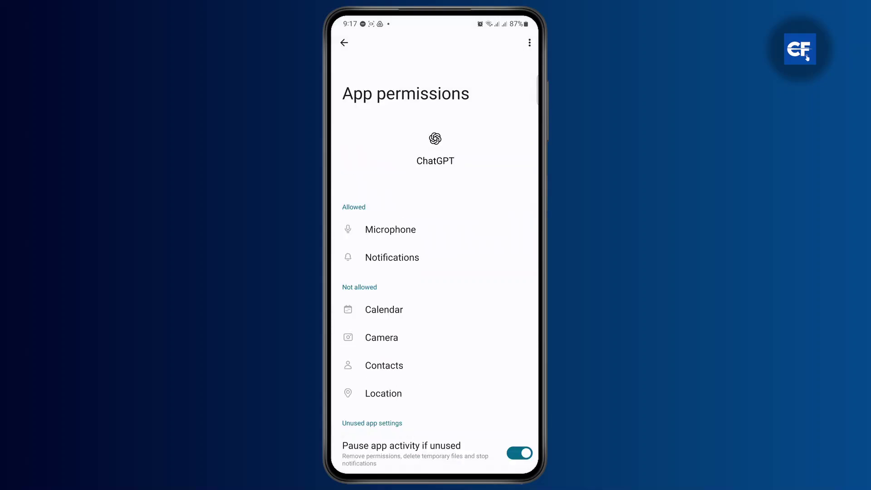
scroll(435, 307, down, 2)
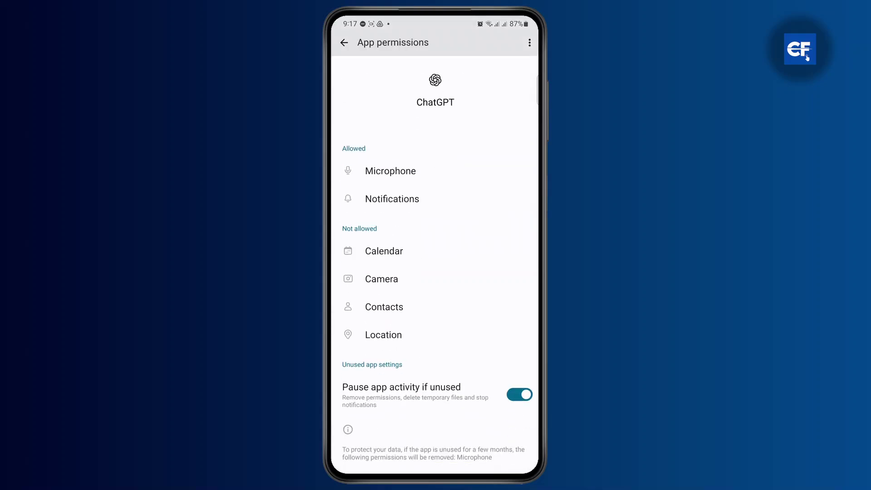
key(Escape)
key(Escape)
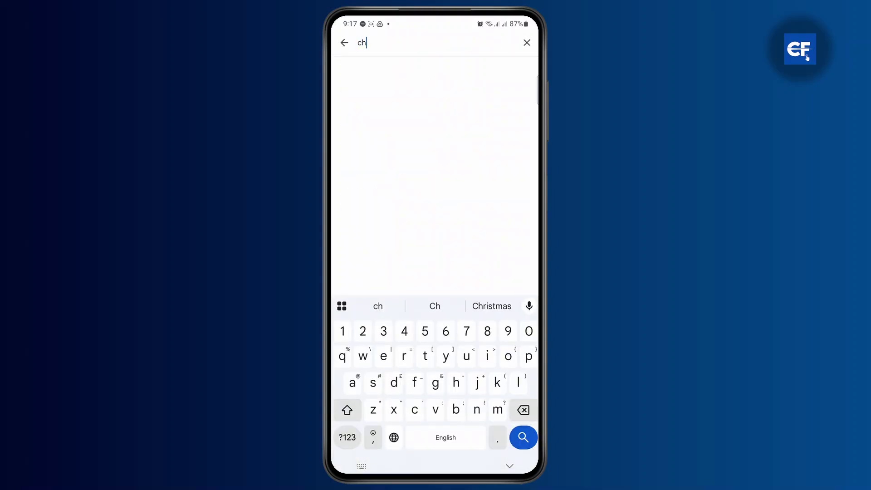
text(atgpt)
Search 'chatgpt' and start the ChatGPT update (6.56 MB), then return to results
key(Return)
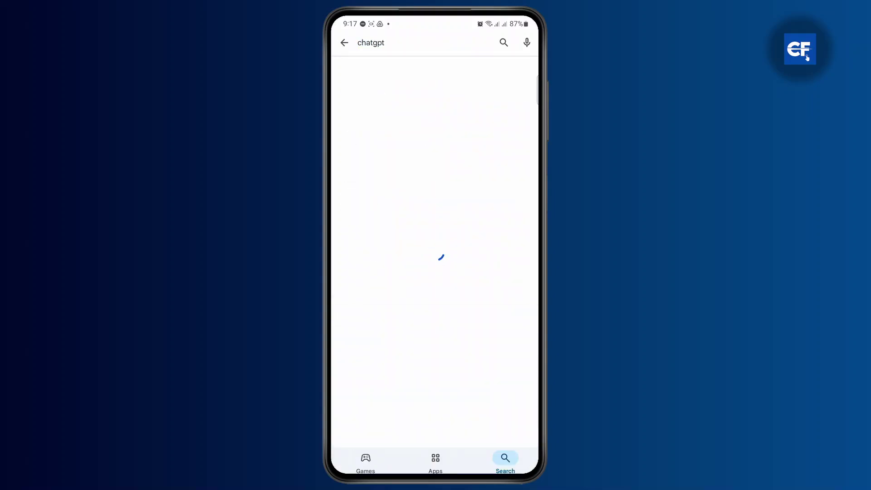
click(381, 187)
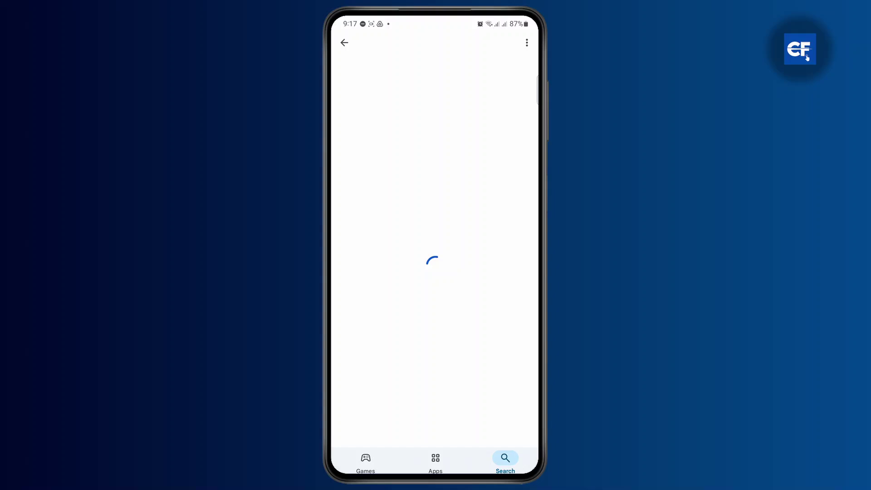
scroll(436, 307, down, 1)
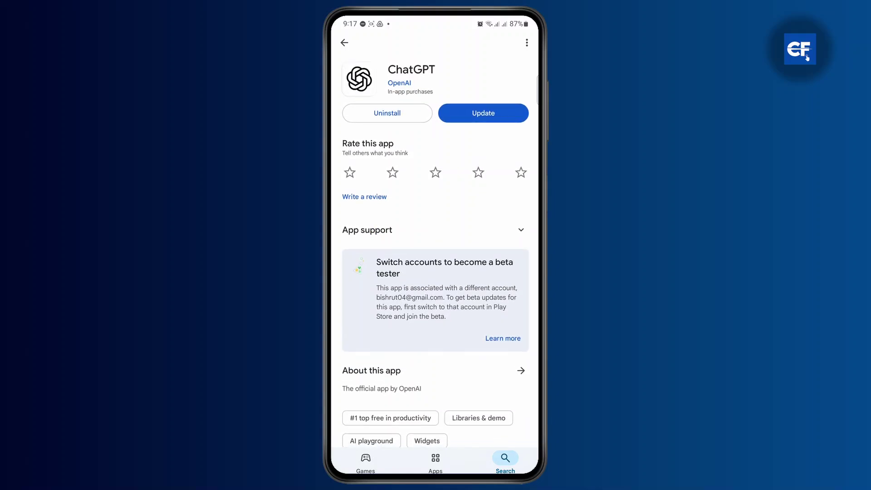
click(483, 113)
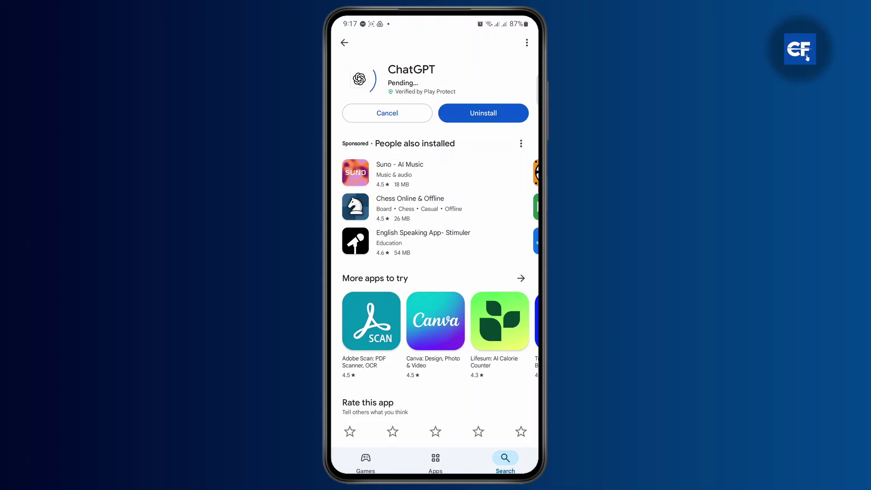
key(Escape)
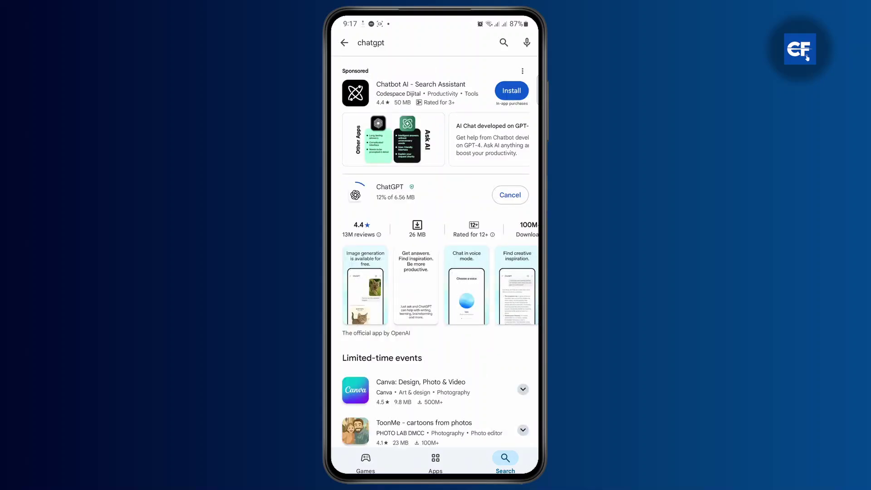
Confirm under Play Store Settings > About that the store is up to date, then go home
key(Escape)
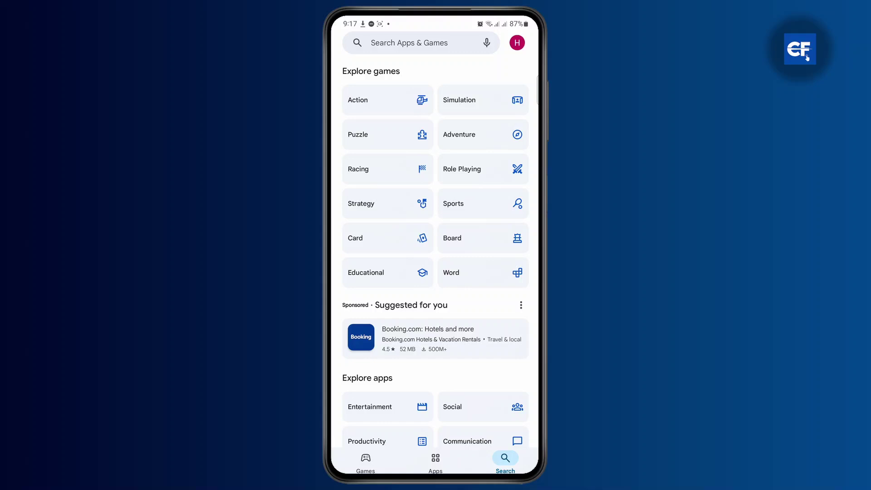
click(518, 42)
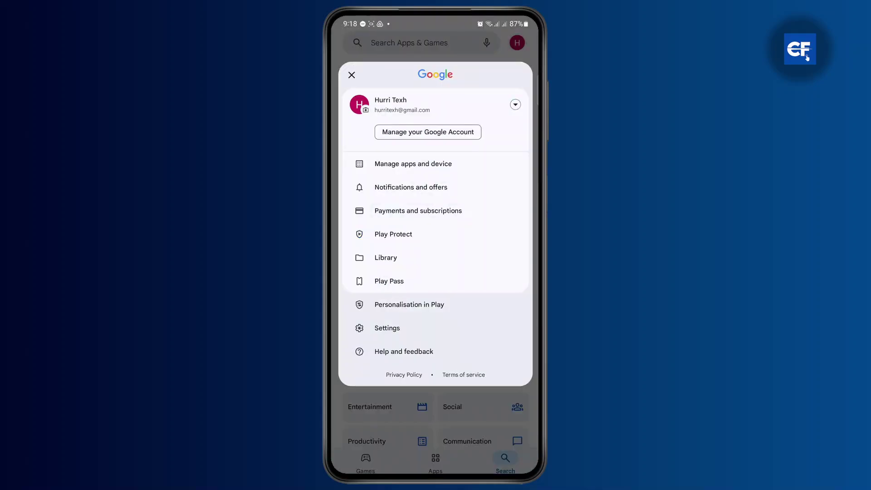
click(386, 327)
click(436, 266)
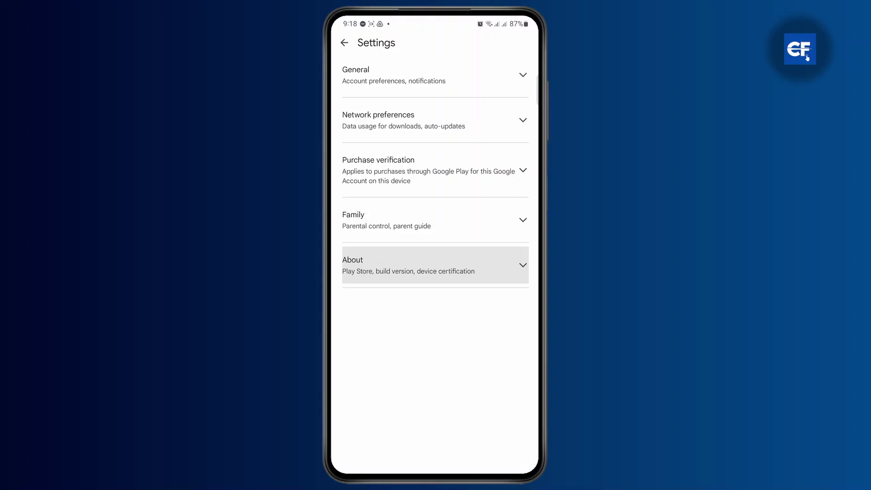
click(370, 389)
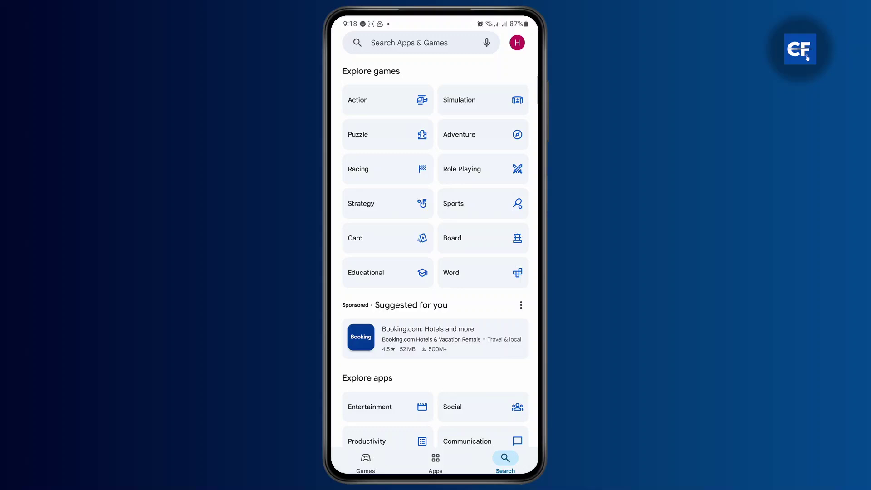
key(Home)
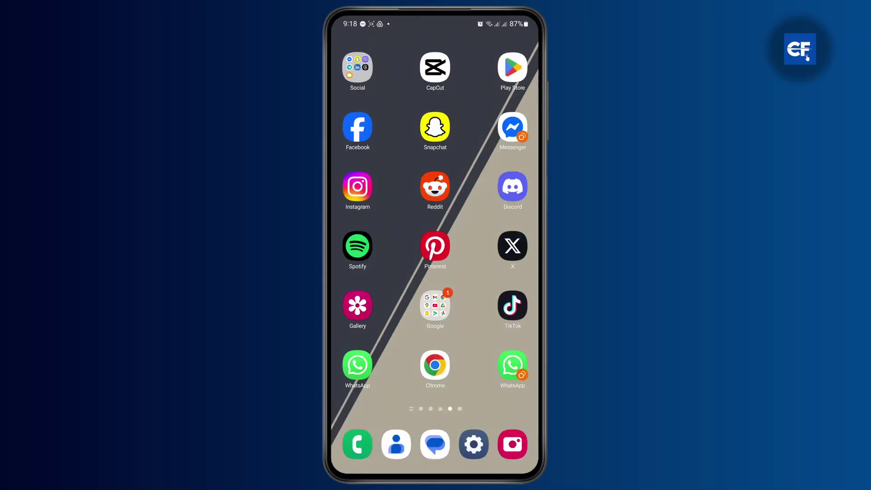